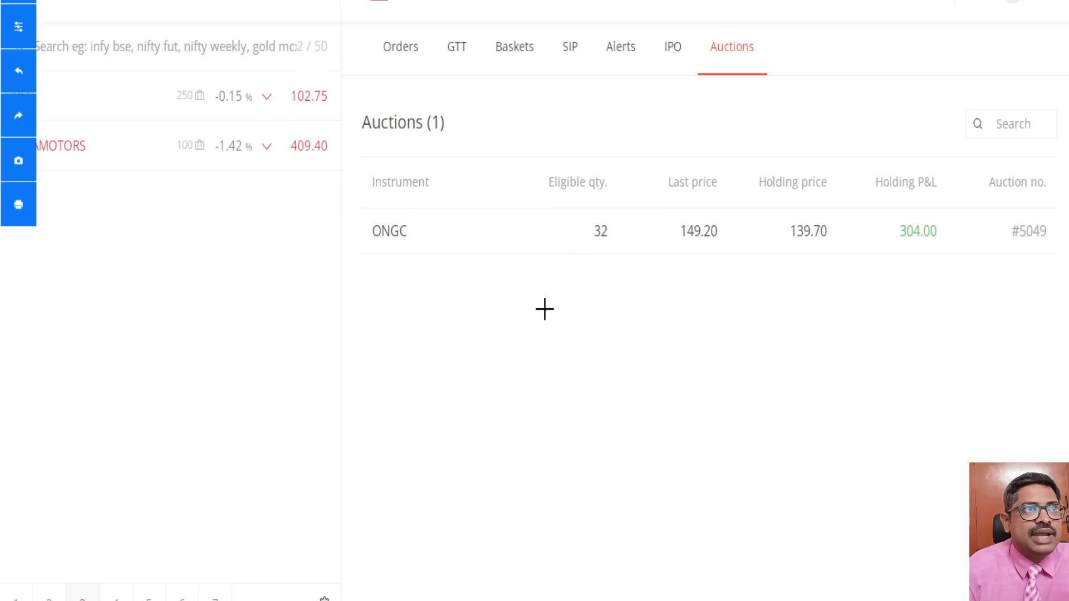
Step: Handwrite an underlined heading below the ONGC auction row and draw a vertical divider line beneath it
mouse_move(513, 287)
mouse_down()
mouse_move(491, 291)
mouse_move(495, 319)
mouse_move(538, 289)
mouse_up()
click(548, 279)
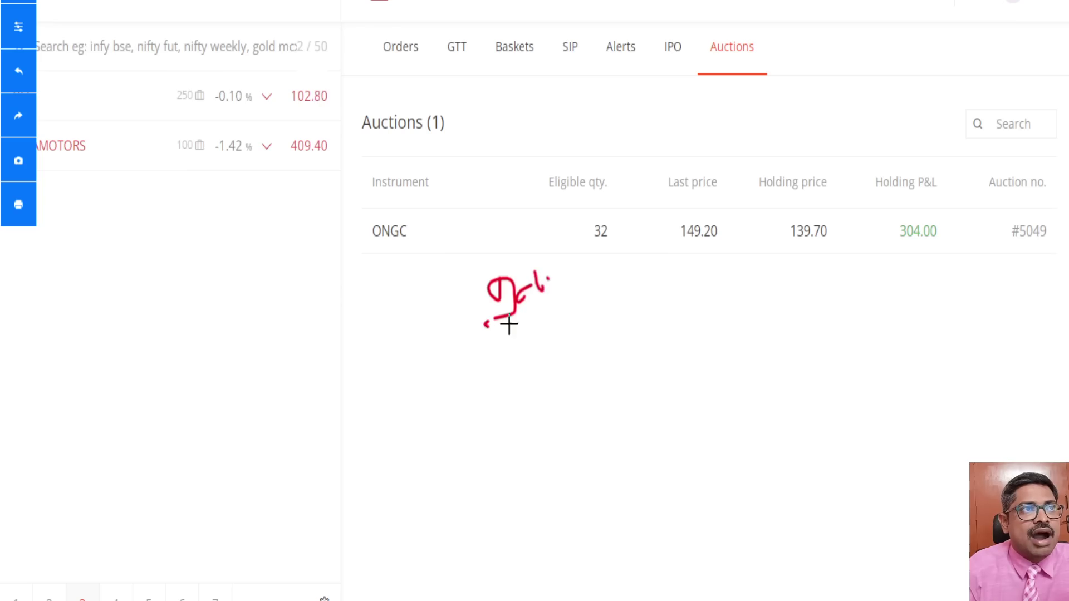
drag(484, 326, 555, 306)
drag(490, 348, 491, 394)
drag(501, 469, 500, 507)
Step: Handwrite two notes on the left of the divider, circle them, and write "Seller" on the right
drag(392, 402, 435, 381)
drag(397, 432, 397, 467)
drag(411, 443, 453, 436)
mouse_move(457, 379)
mouse_down()
mouse_move(427, 341)
mouse_move(455, 378)
mouse_up()
drag(463, 359, 474, 447)
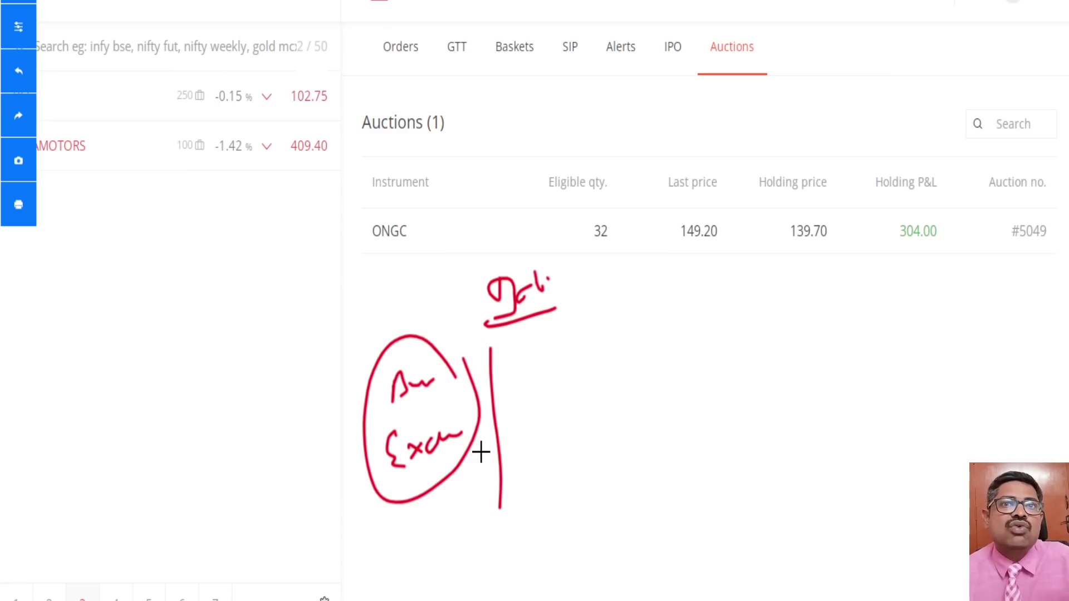
click(458, 442)
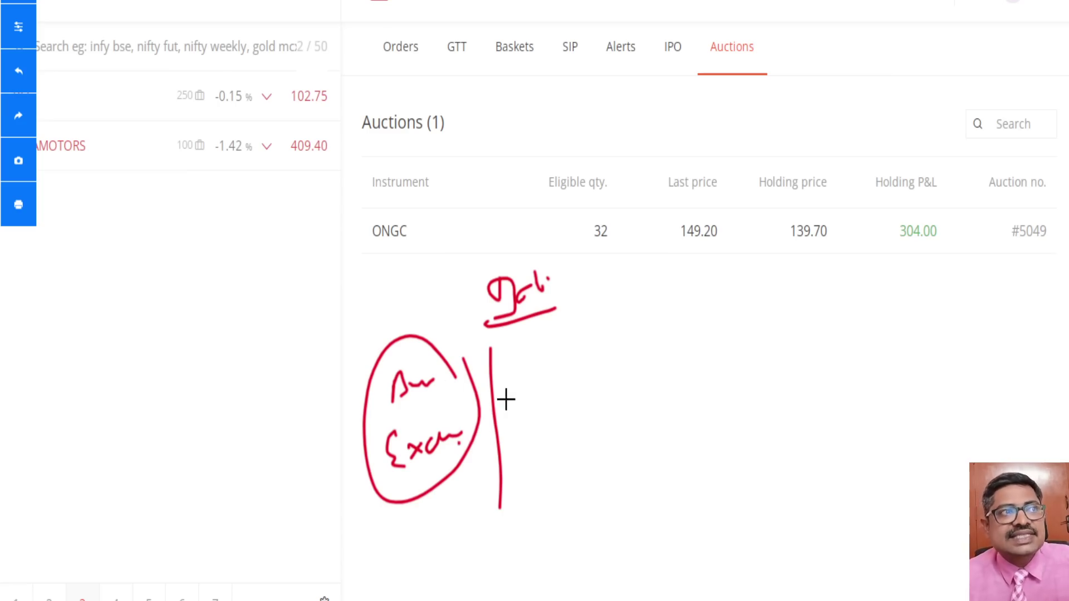
mouse_move(548, 361)
mouse_down()
mouse_move(547, 385)
mouse_move(567, 343)
mouse_move(607, 361)
mouse_up()
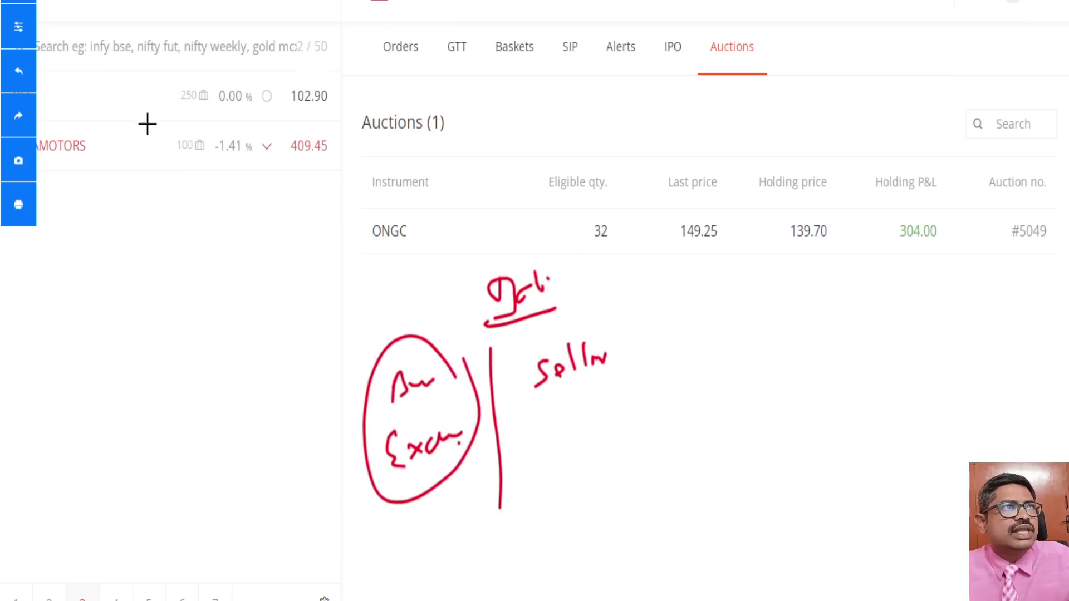
Step: Clear the handwritten annotations and check the bids and offers for the ONGC auction
click(21, 3)
click(483, 235)
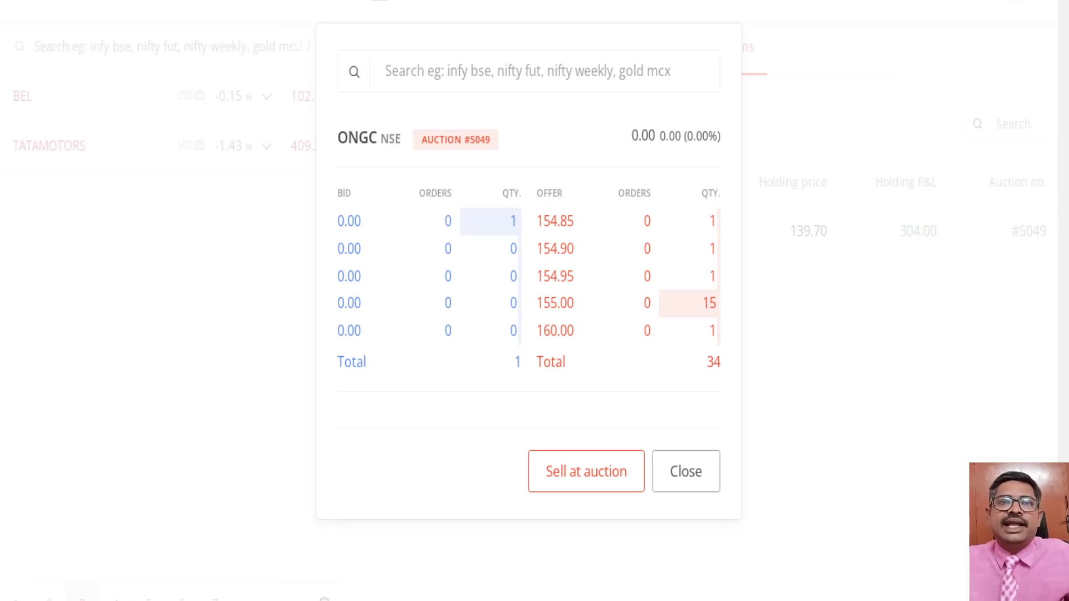
click(687, 476)
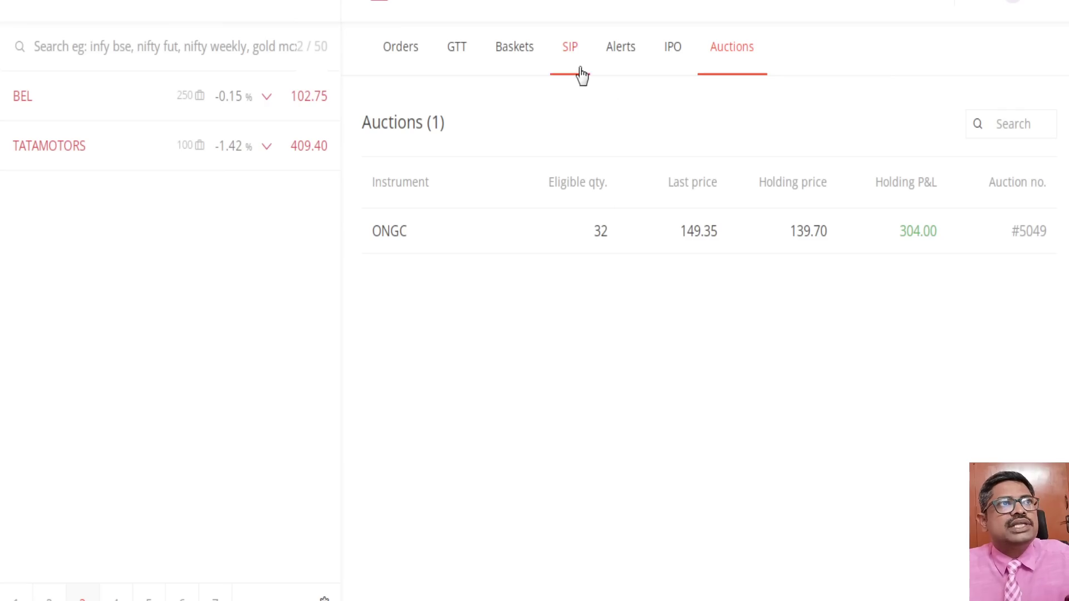
Step: View the portfolio holdings filtered to Smallcase
click(721, 3)
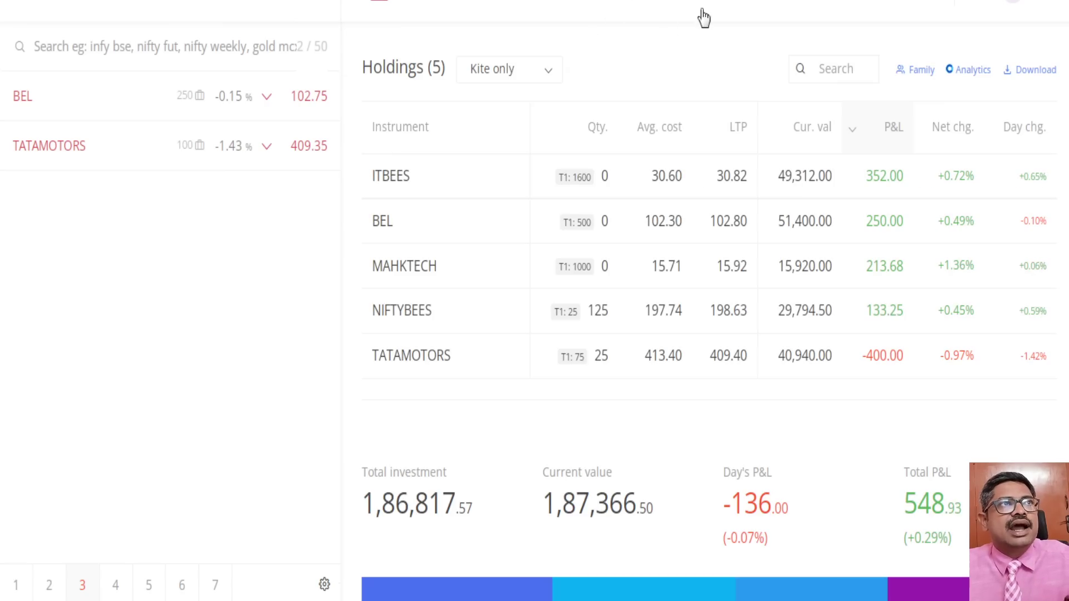
click(543, 83)
click(523, 136)
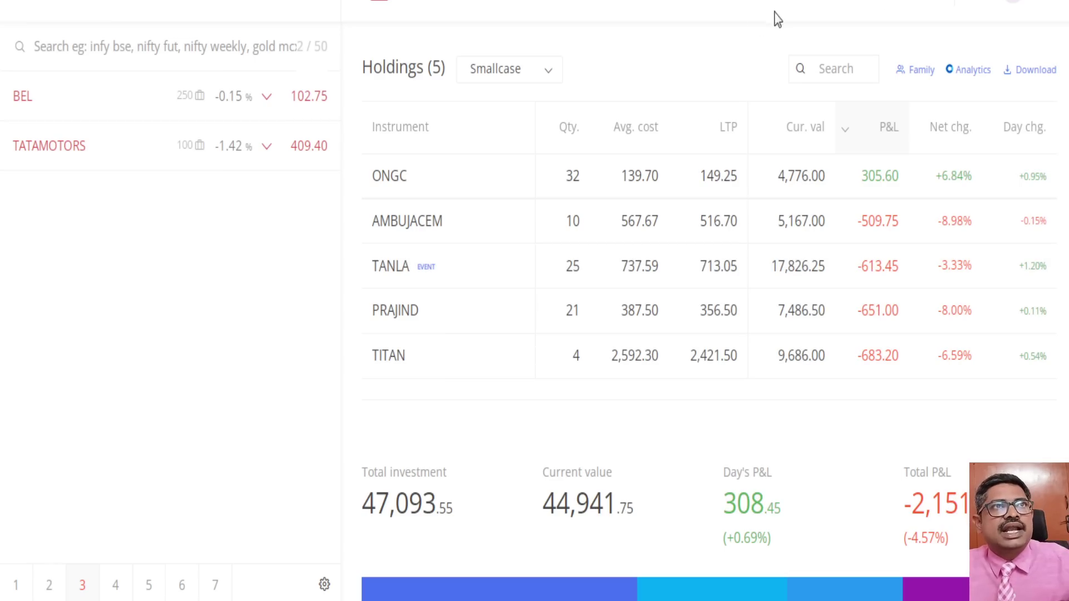
Step: Open a sell-at-auction order for ONGC from the auctions list and move its form clear of the offers
click(663, 1)
click(731, 61)
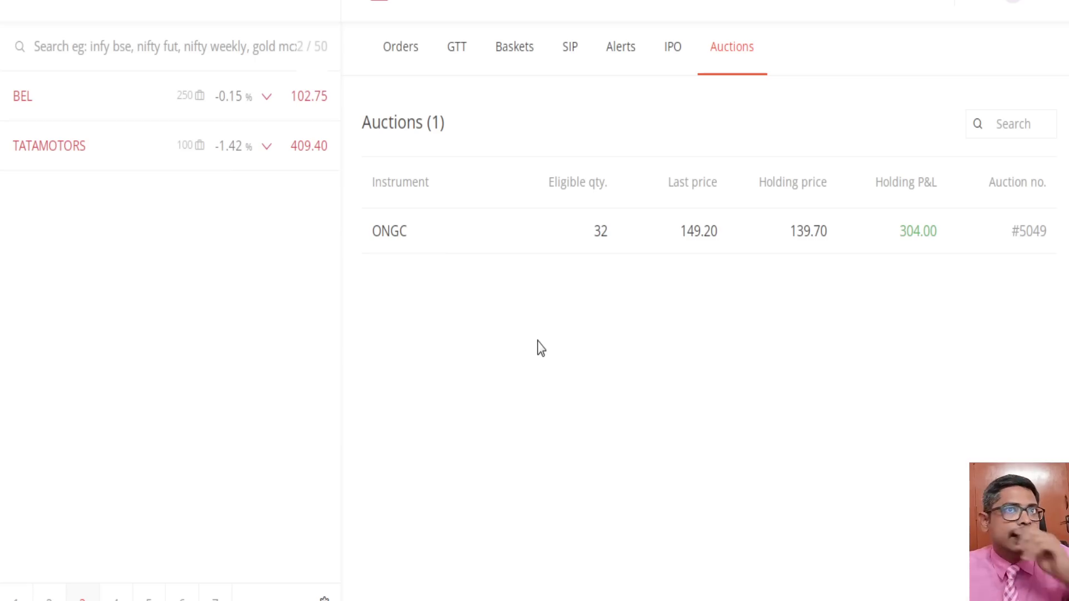
mouse_move(549, 242)
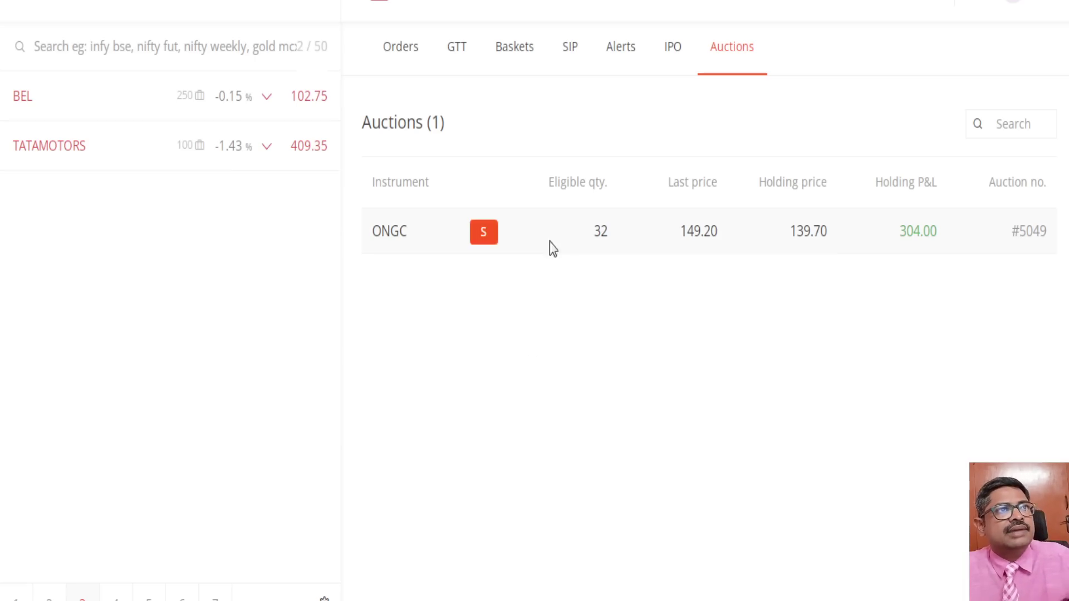
click(493, 241)
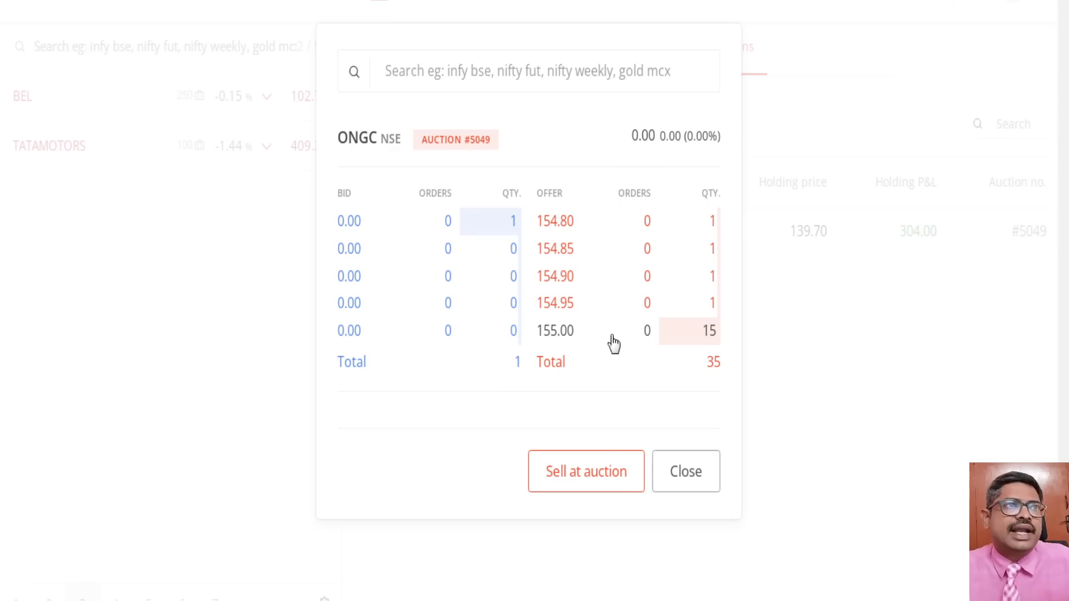
click(586, 472)
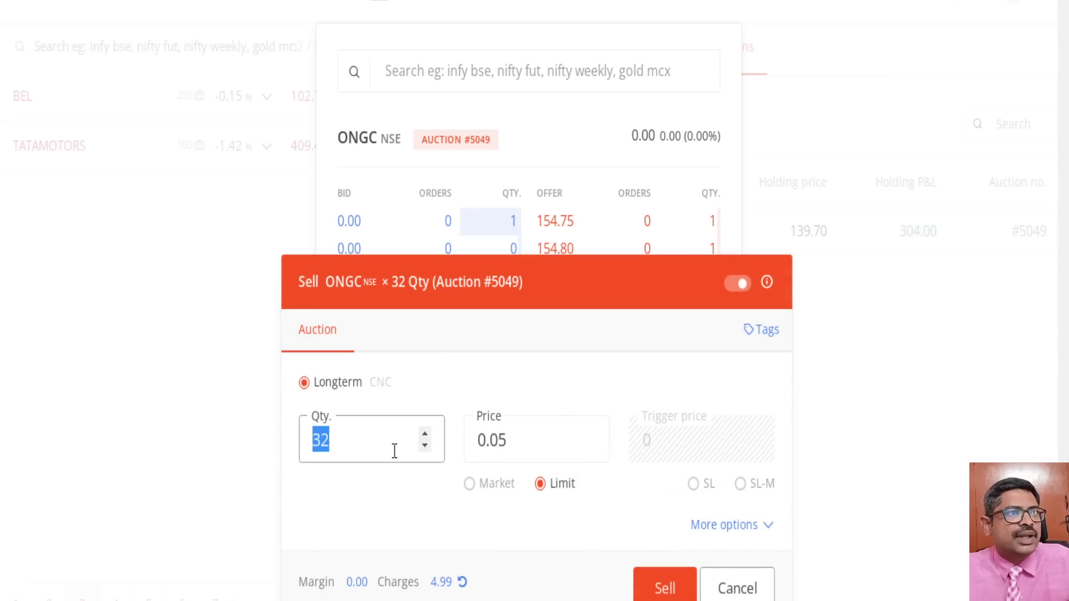
drag(566, 286, 296, 114)
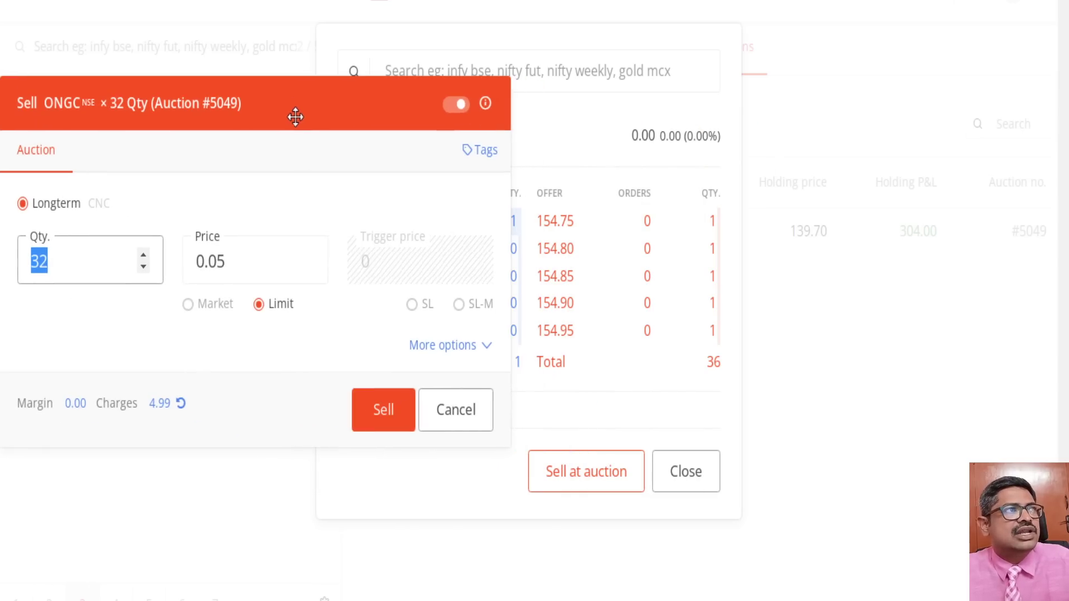
Step: Look up "ongc share price" in a new web search, then return to the auction sell order
click(252, 265)
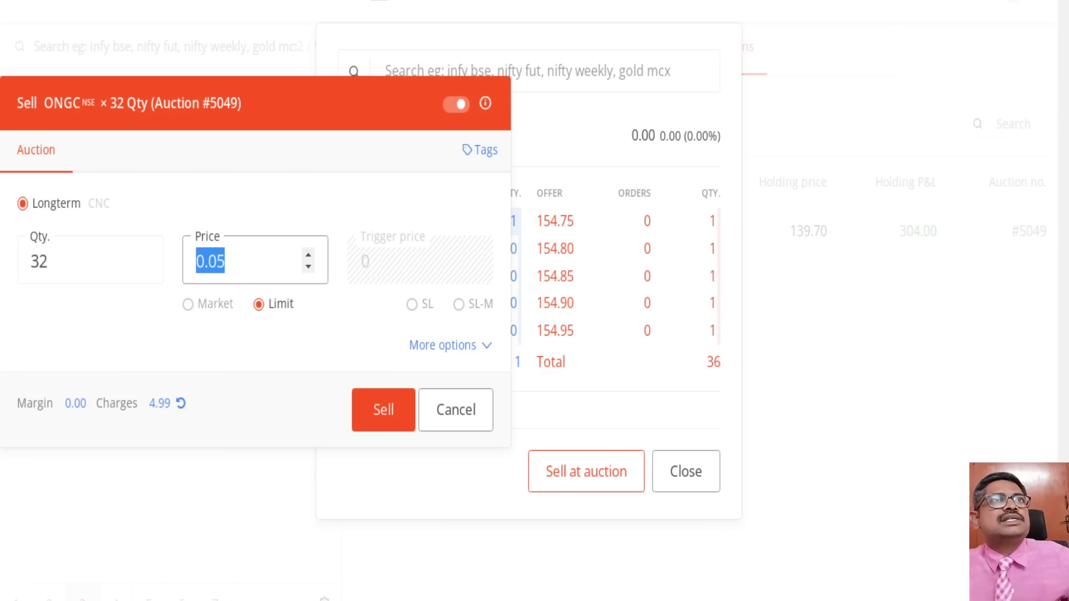
key(ctrl+t)
text(ong)
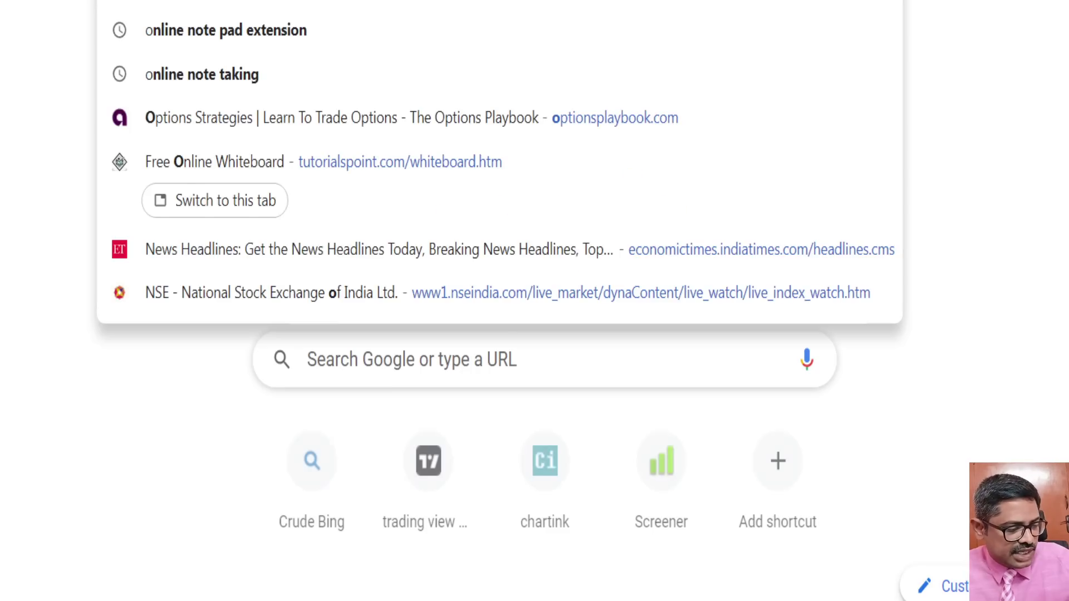
text(c share price)
key(Return)
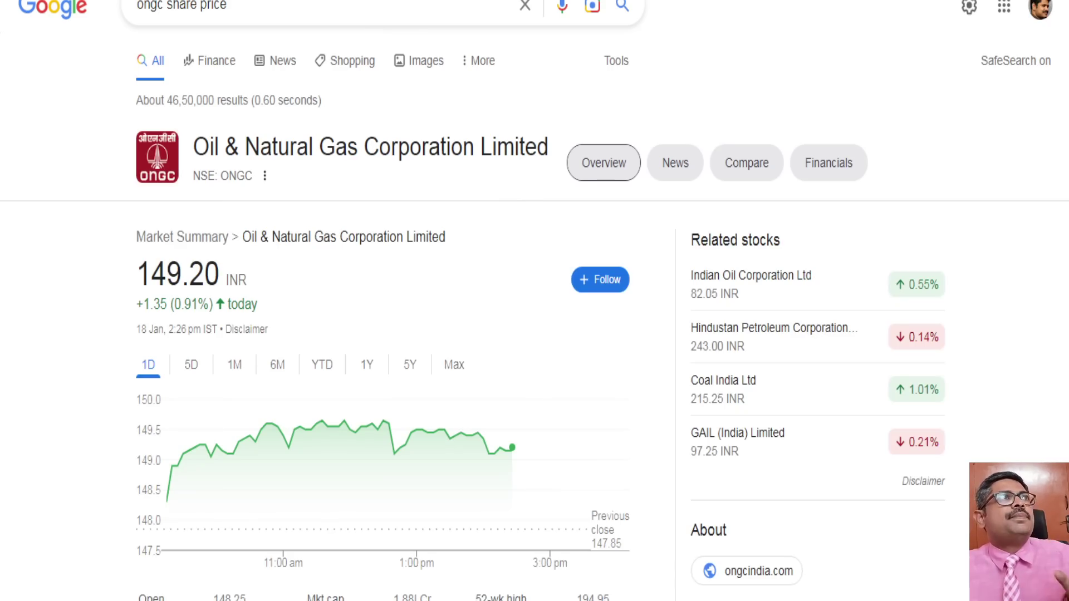
key(ctrl+w)
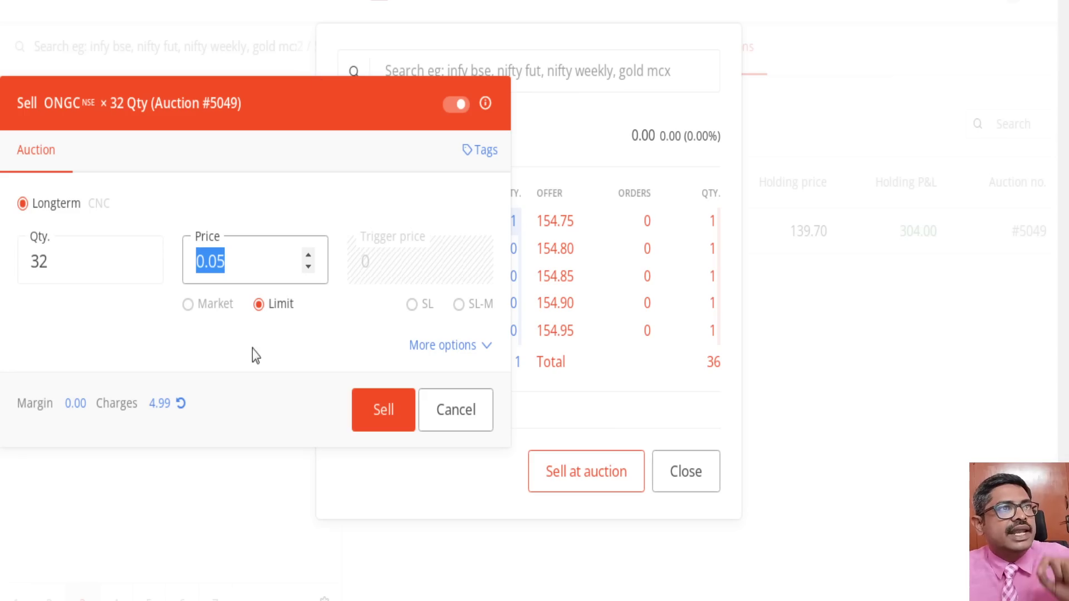
Step: Place the ONGC auction sell order for quantity 1 at a limit price of 154.70
click(57, 261)
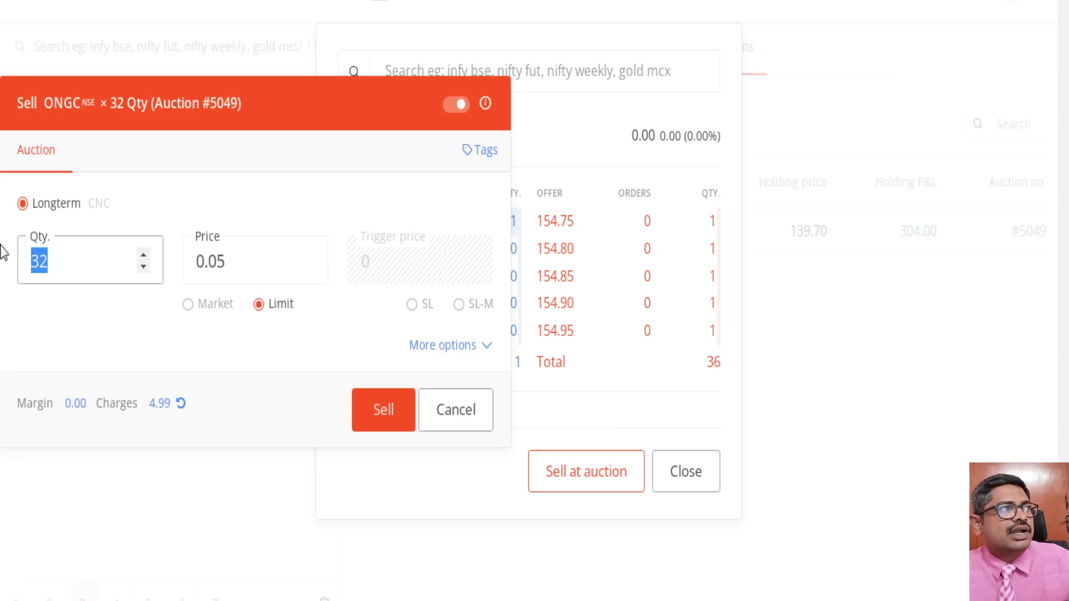
text(1)
click(246, 262)
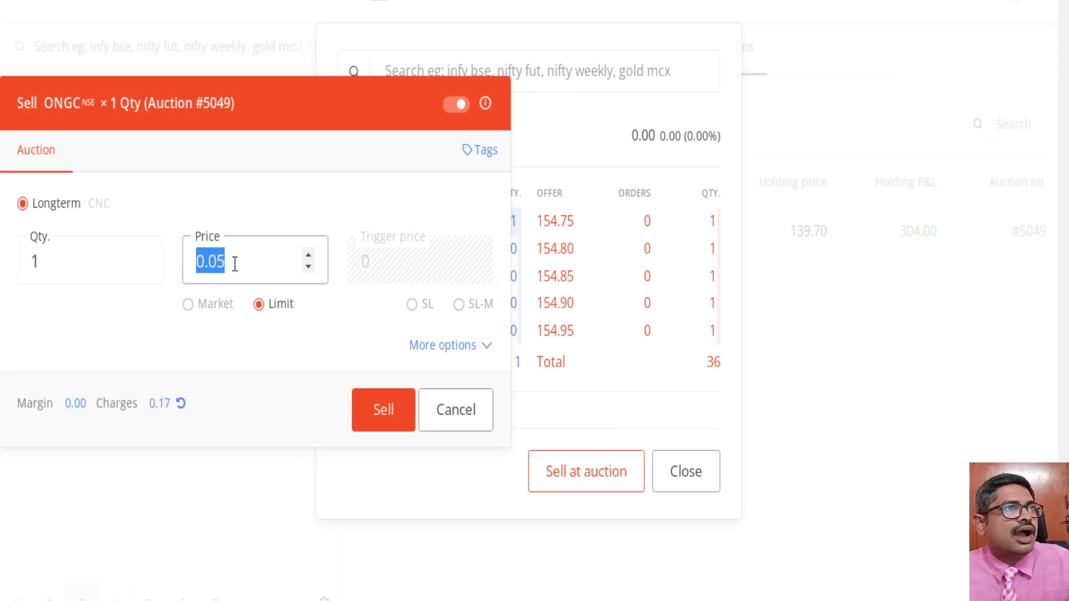
text(154.70)
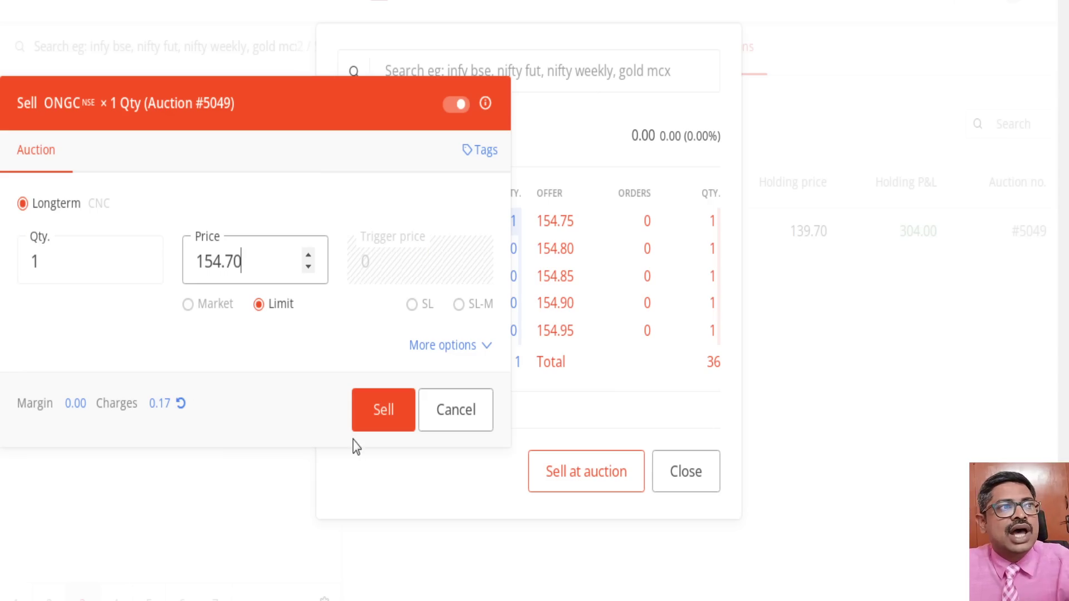
click(378, 418)
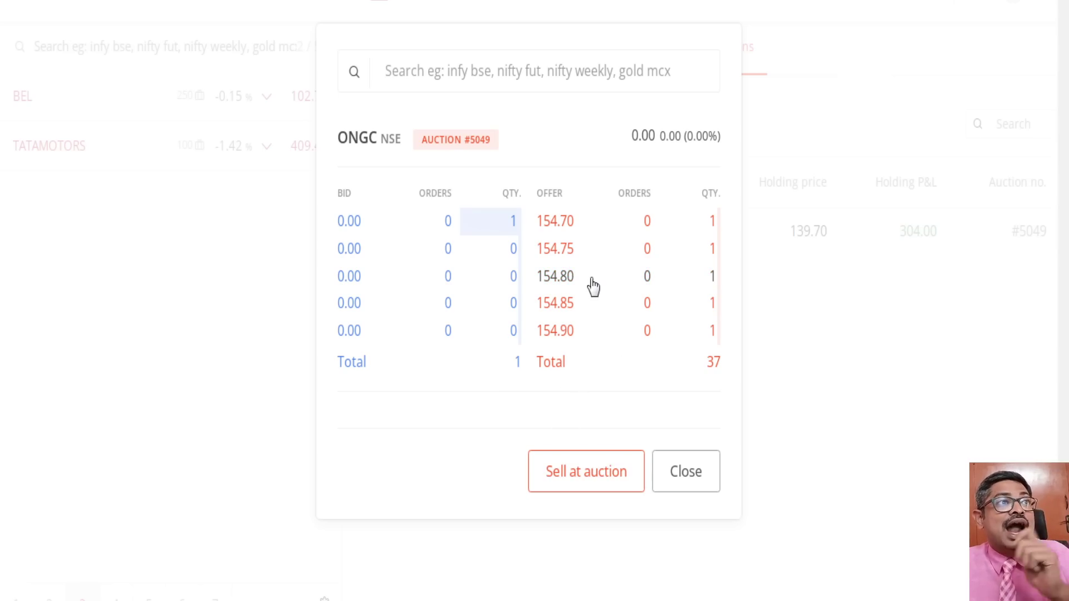
Step: Find the open ONGC auction sell order in the orders list and cancel it
click(694, 472)
click(401, 49)
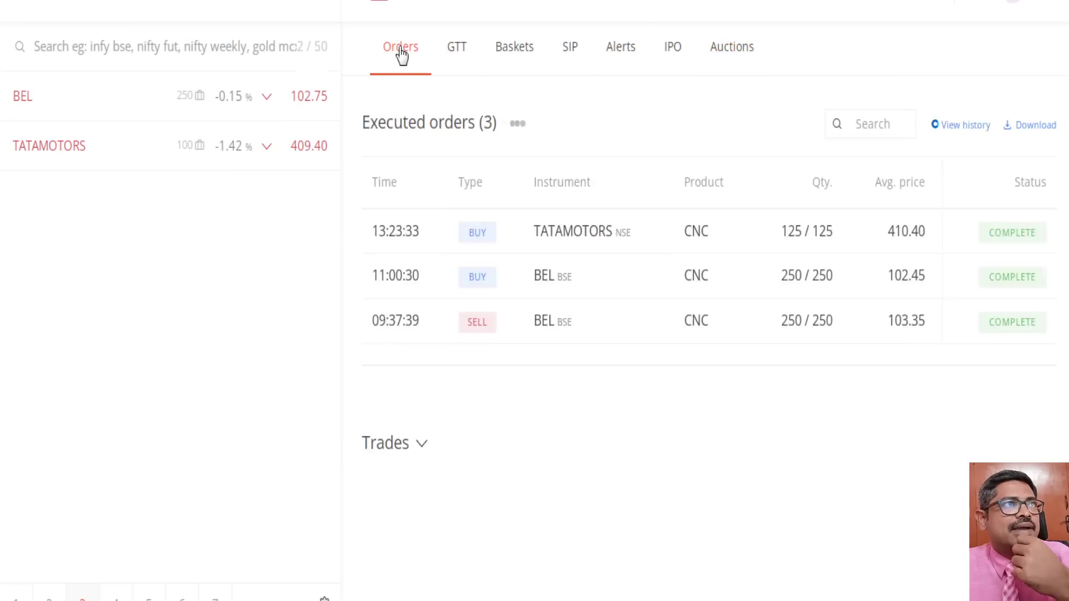
mouse_move(923, 231)
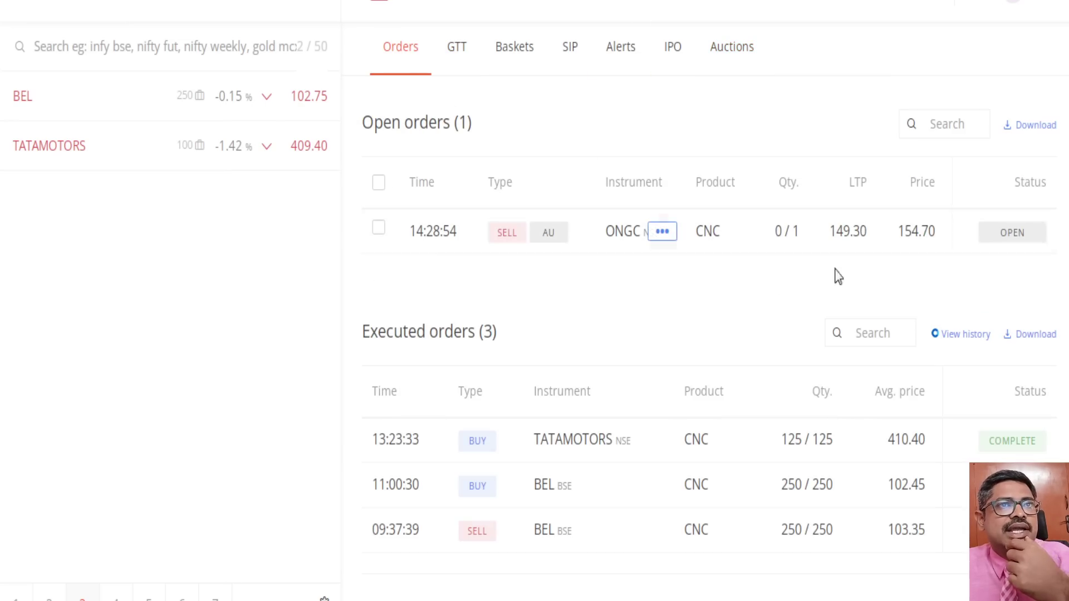
click(659, 245)
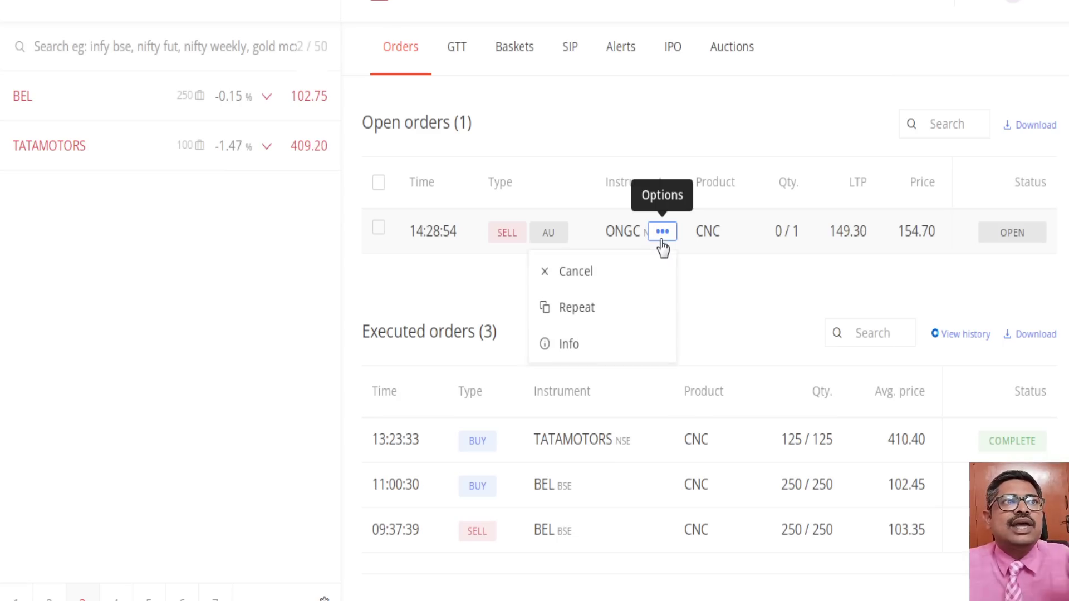
click(606, 282)
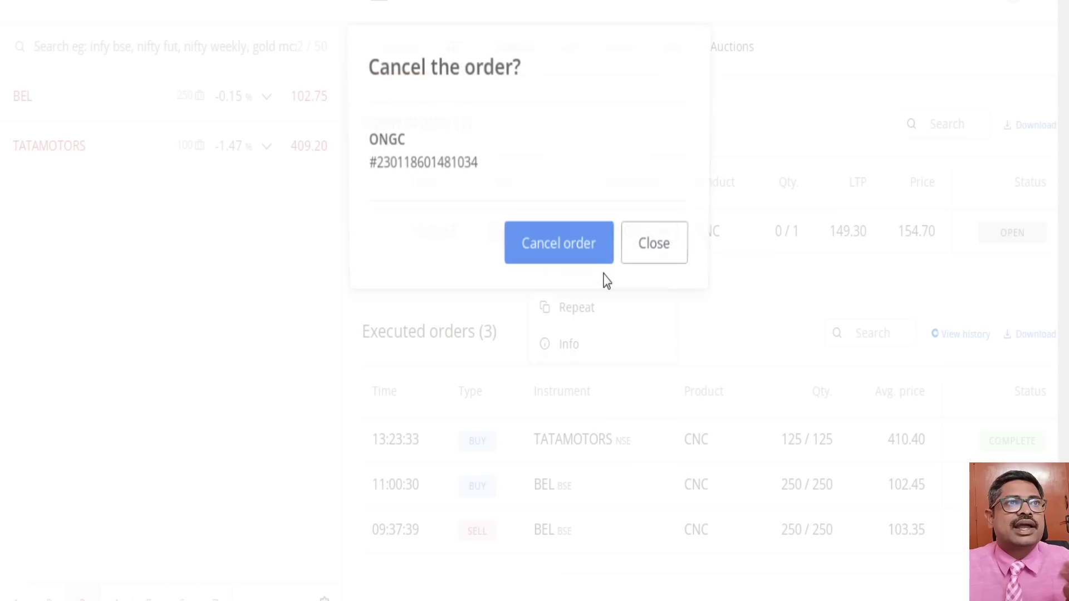
click(587, 248)
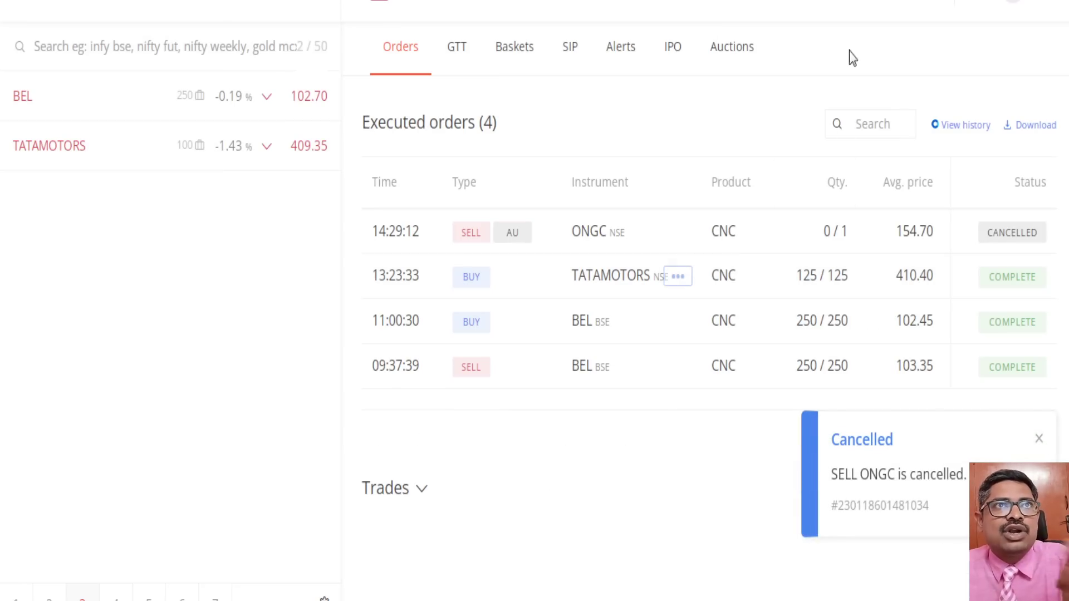
Step: Try to place a new auction sell order for 32 ONGC shares at a limit price of 159.85
click(728, 55)
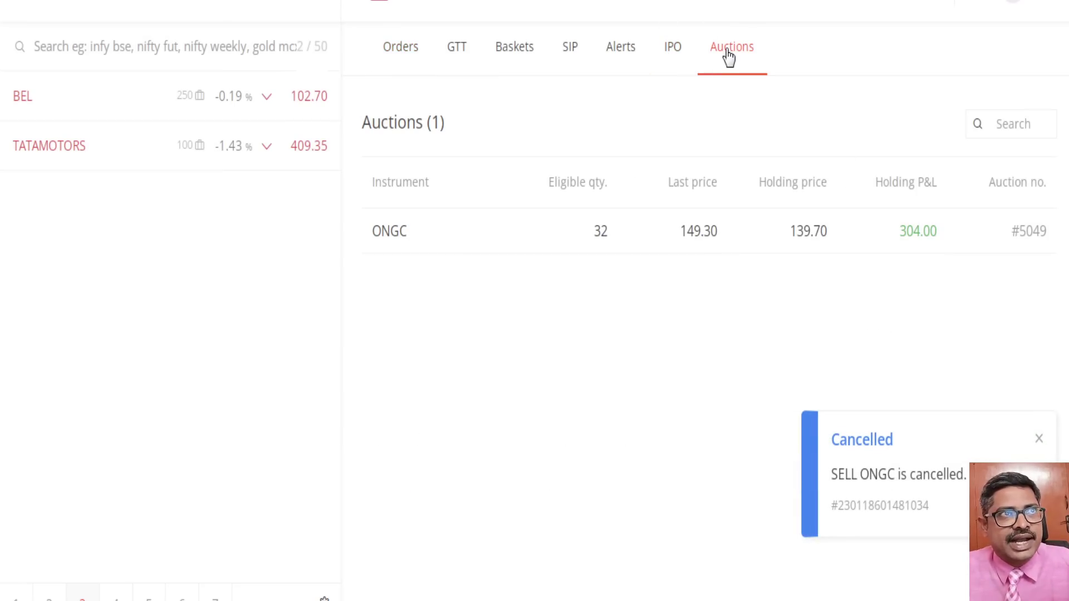
click(489, 235)
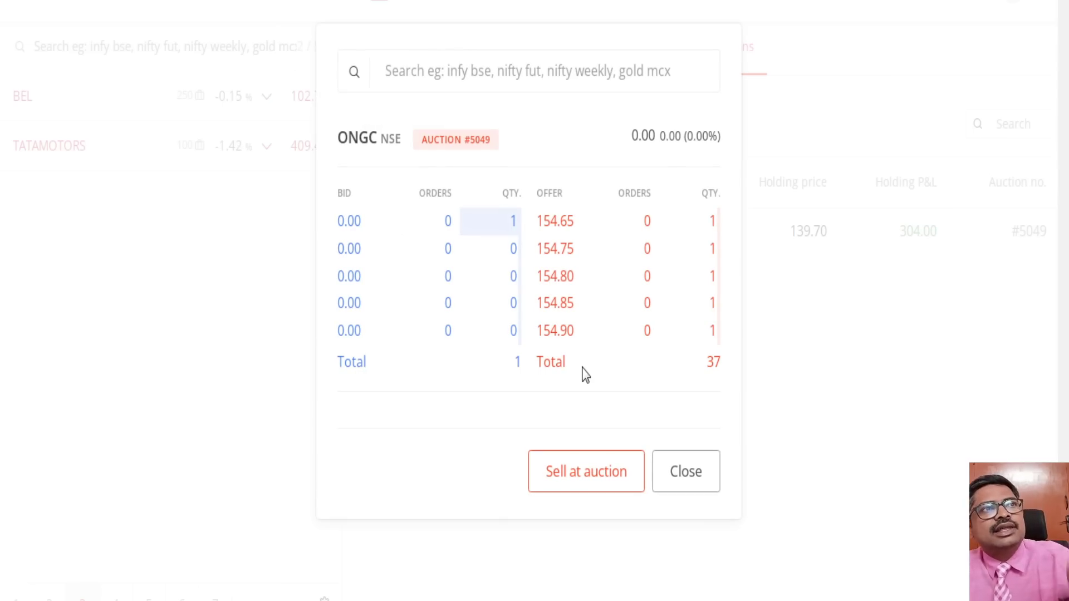
click(595, 469)
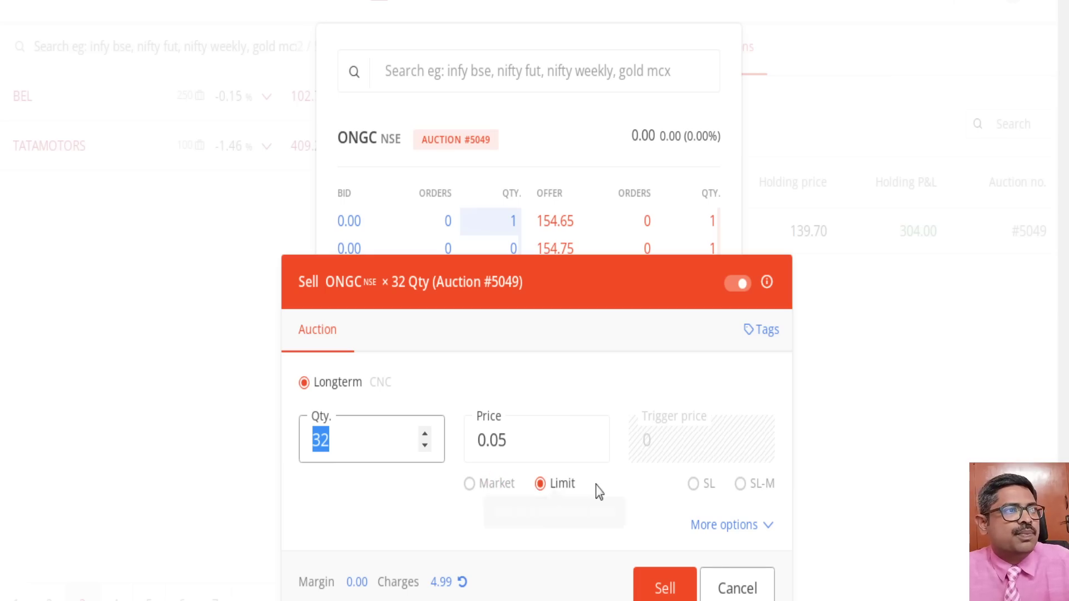
click(544, 442)
text(160)
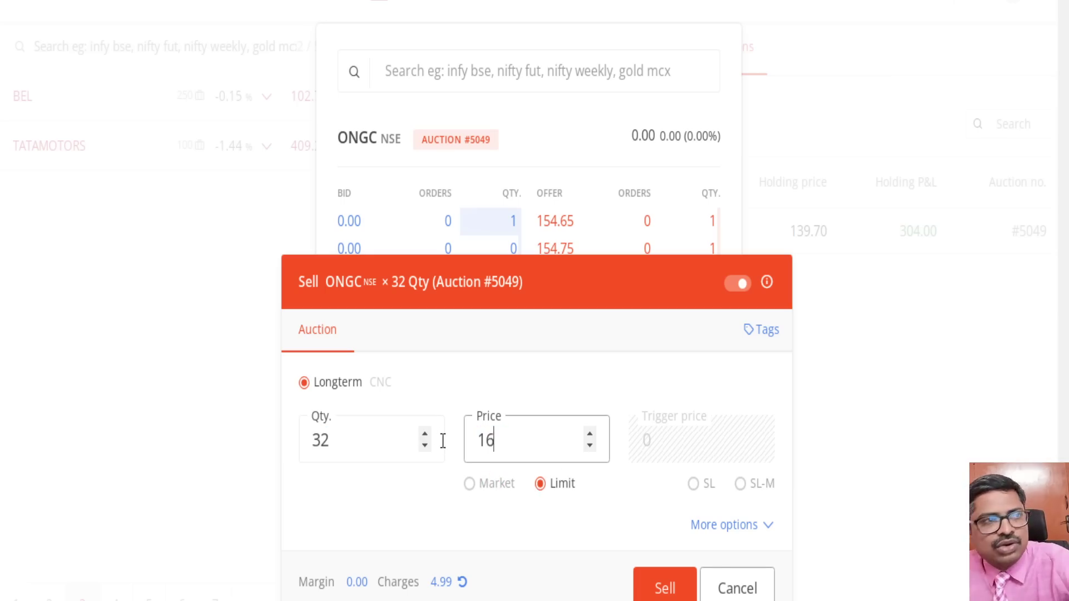
key(Down)
key(Down)
key(Down)
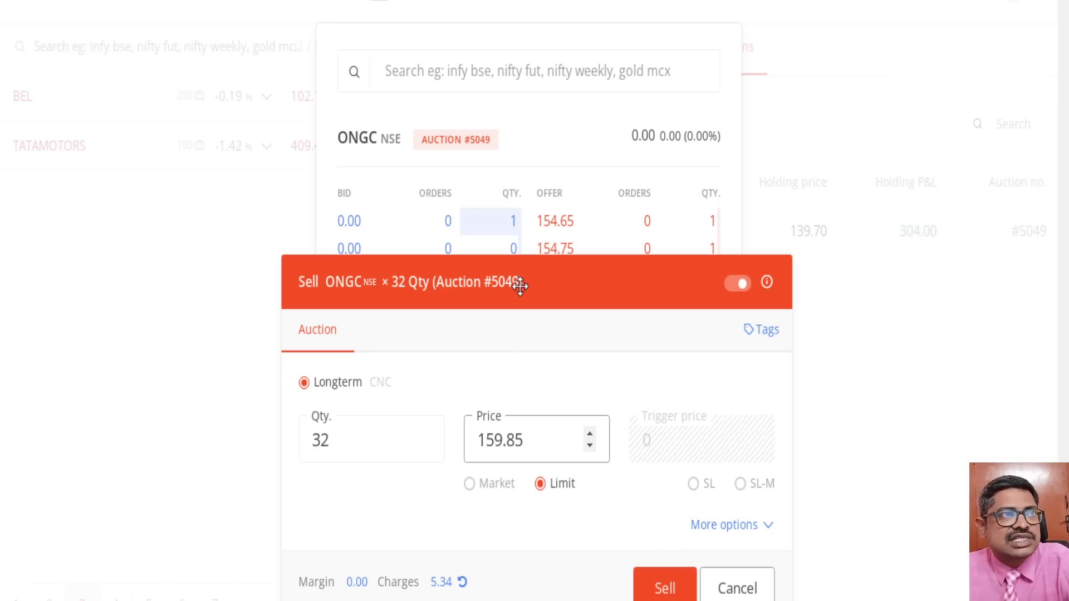
drag(519, 281, 501, 71)
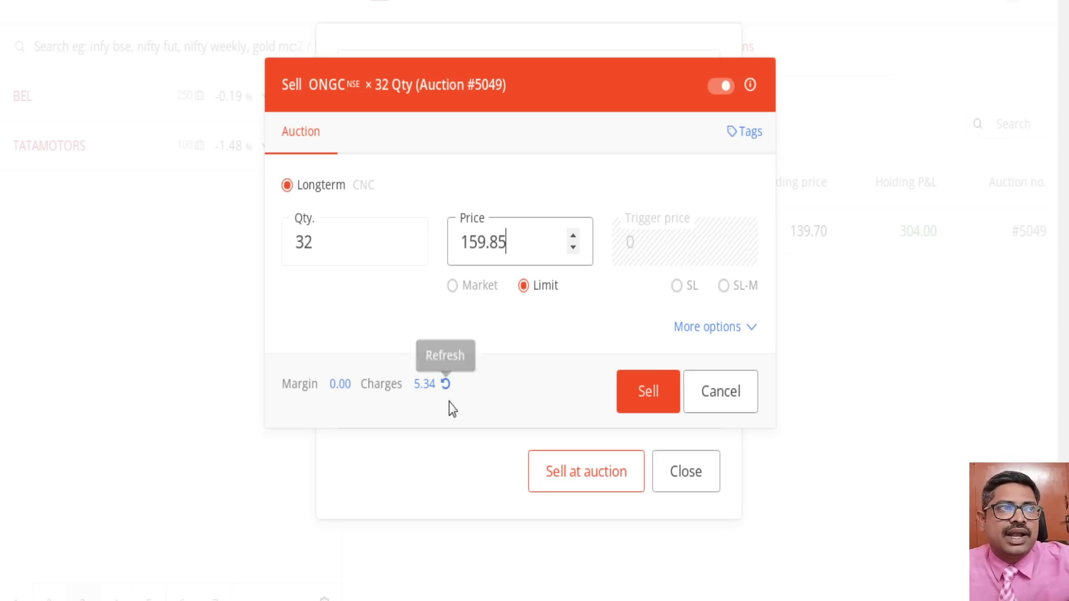
click(645, 406)
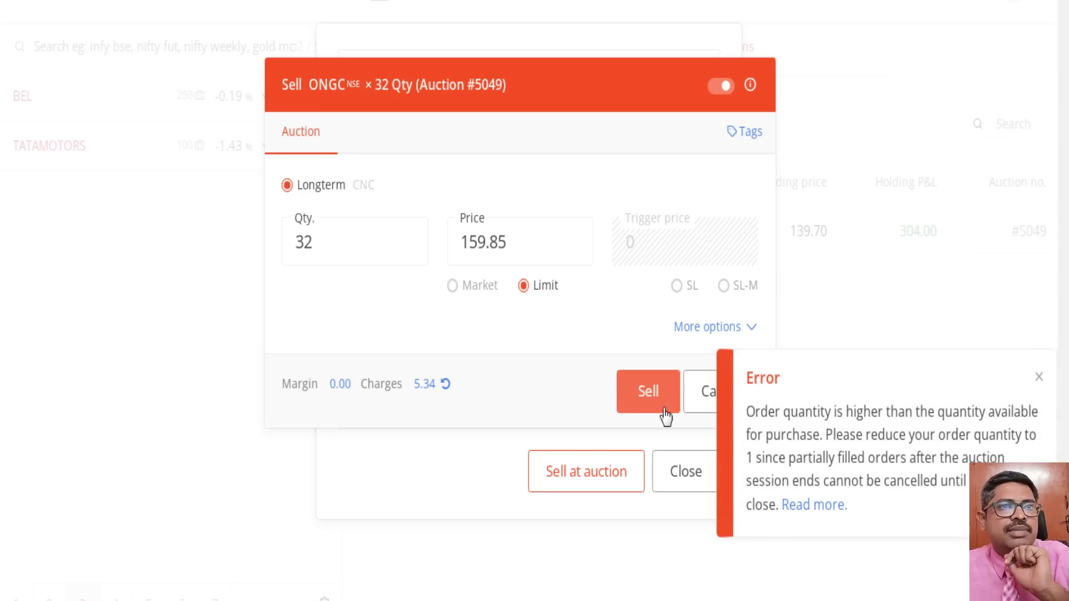
Step: Reduce the ONGC sell quantity to 31 and submit the auction order again
click(375, 249)
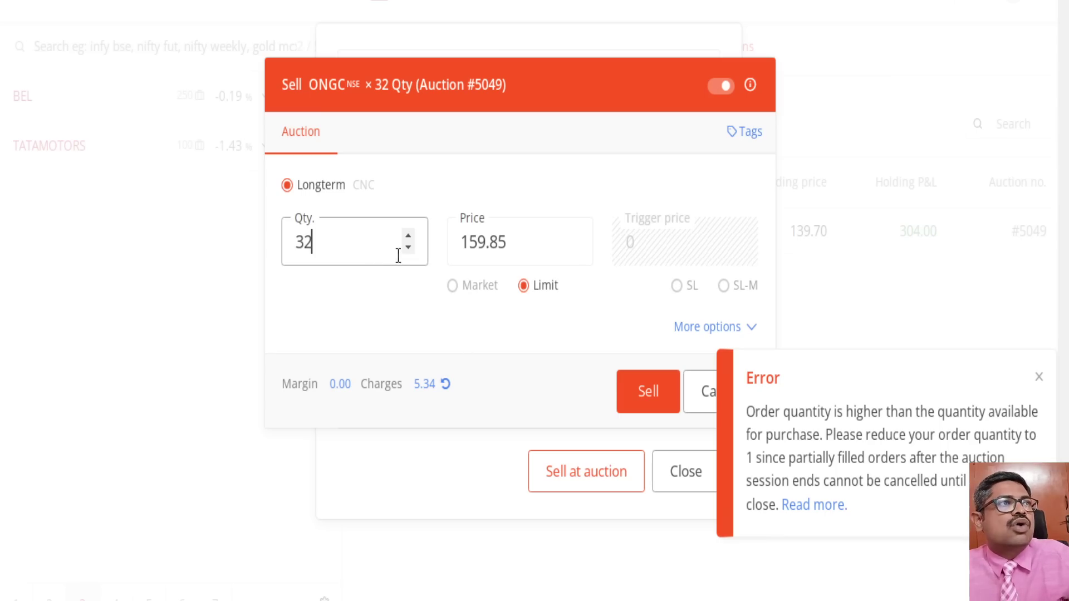
click(408, 247)
click(644, 395)
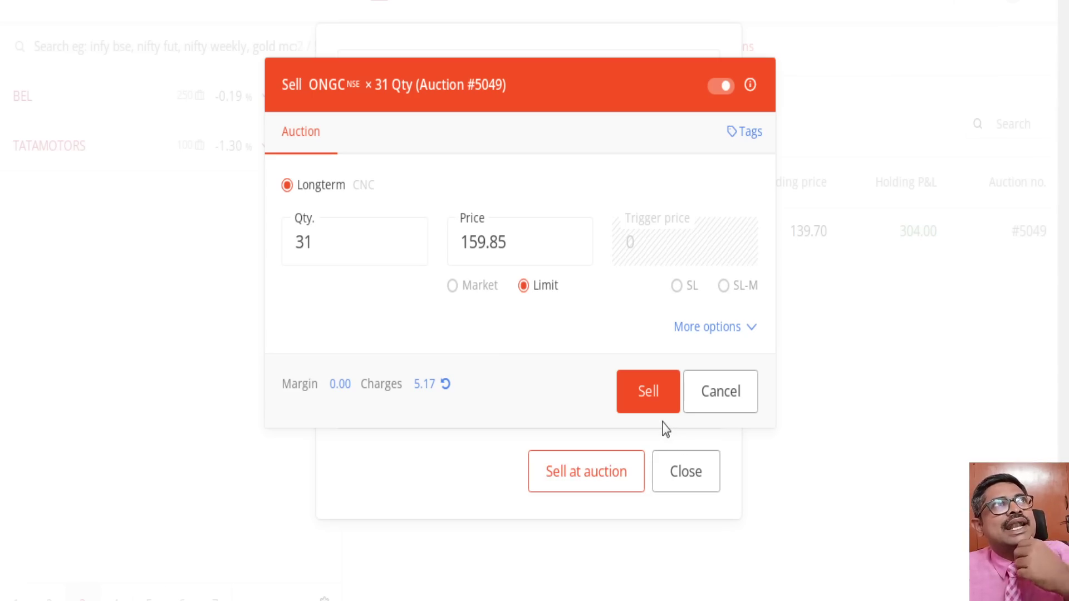
click(648, 404)
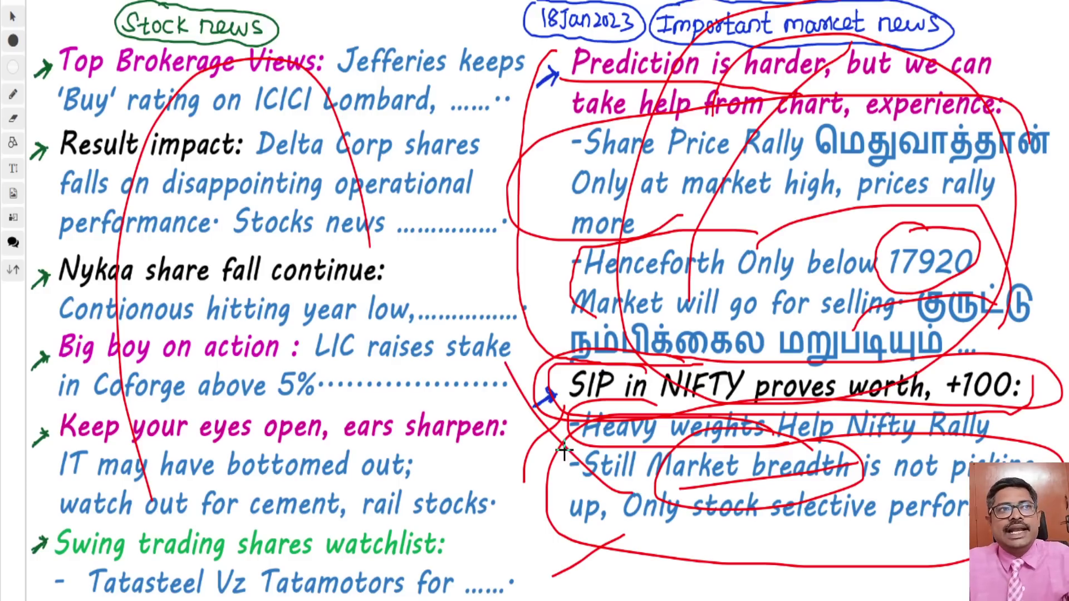
Step: Draw a large freehand curve over the "Important market news" notes on the whiteboard
drag(780, 146, 829, 262)
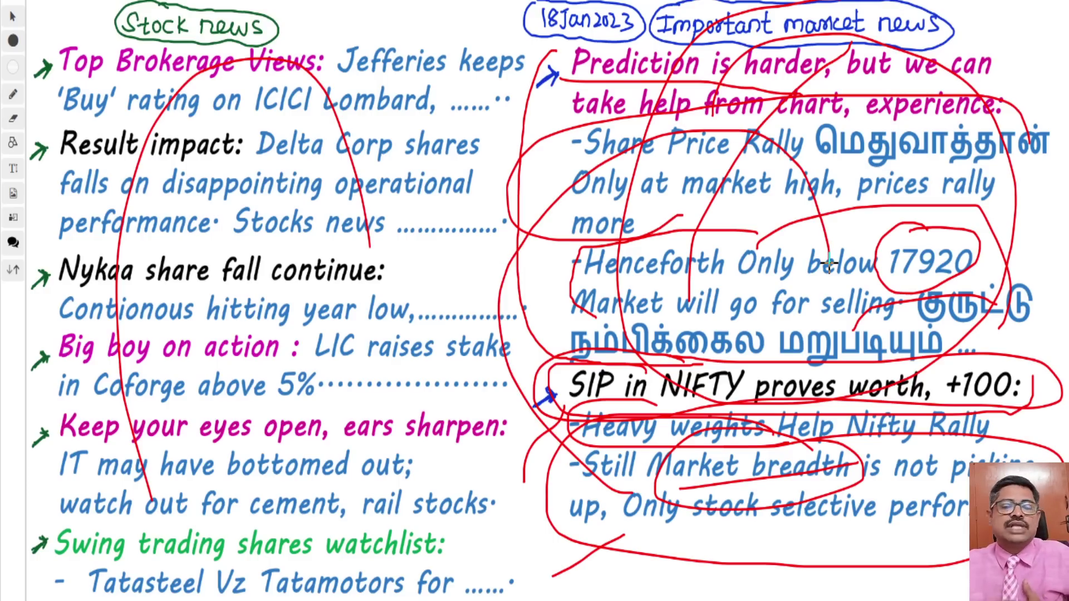